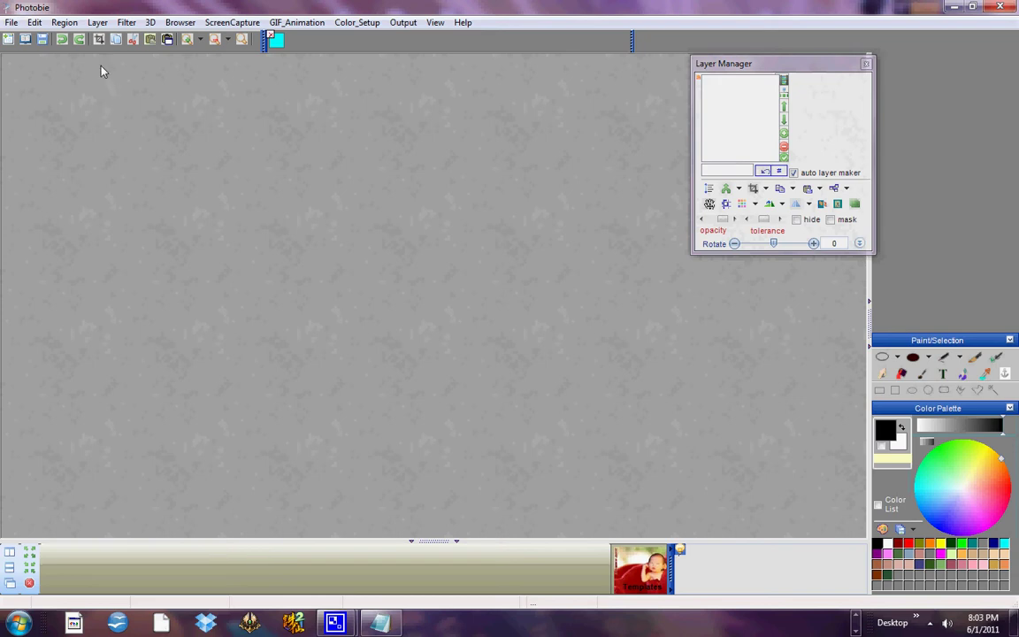
# Step: Open the 'First try' image containing the John 3:16 cross
pyautogui.click(25, 40)
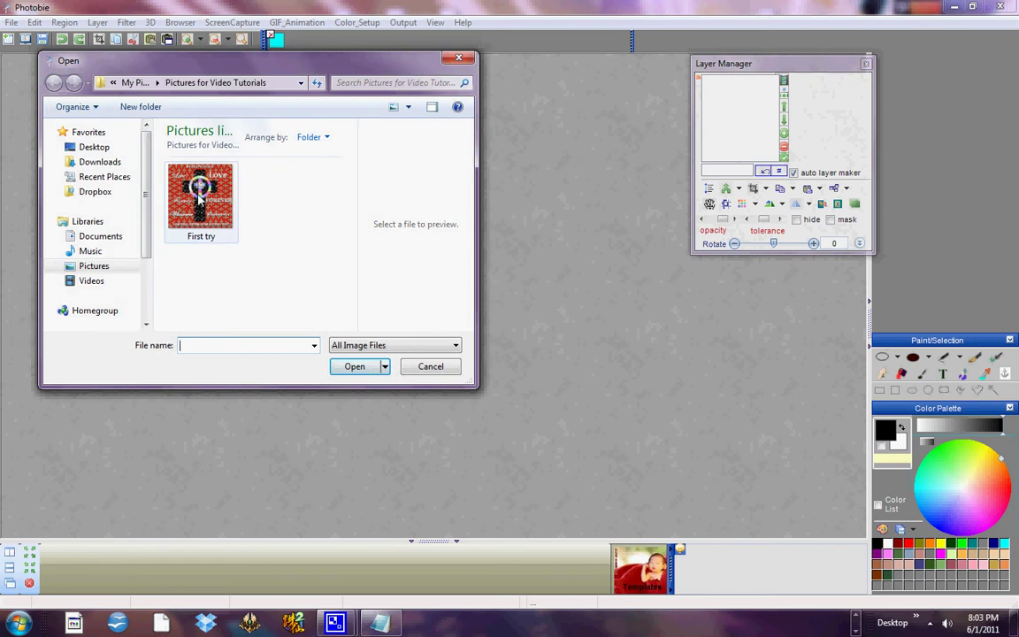
pyautogui.click(200, 199)
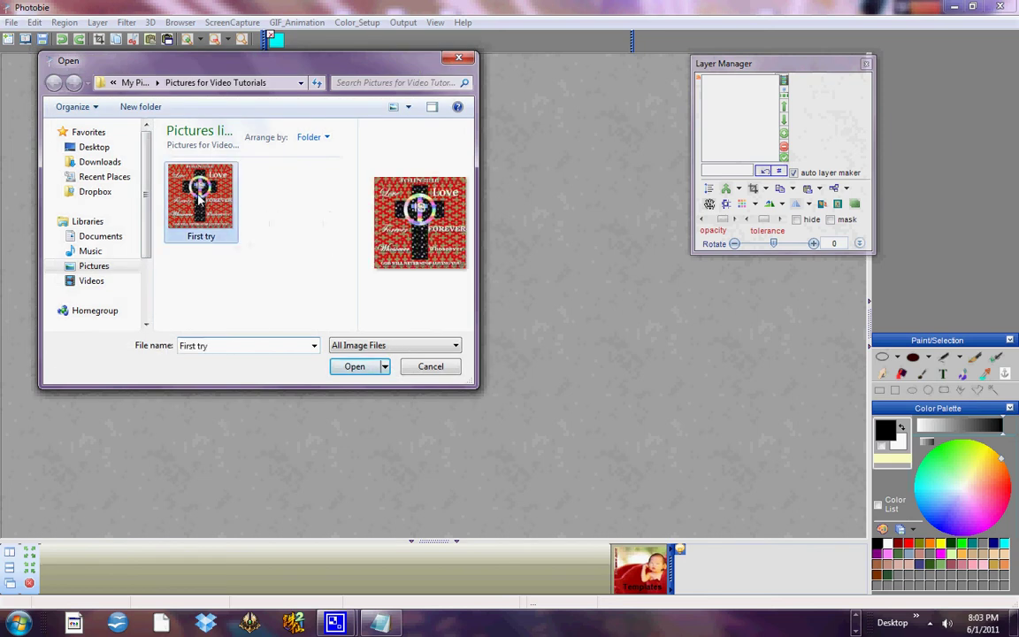
pyautogui.click(353, 368)
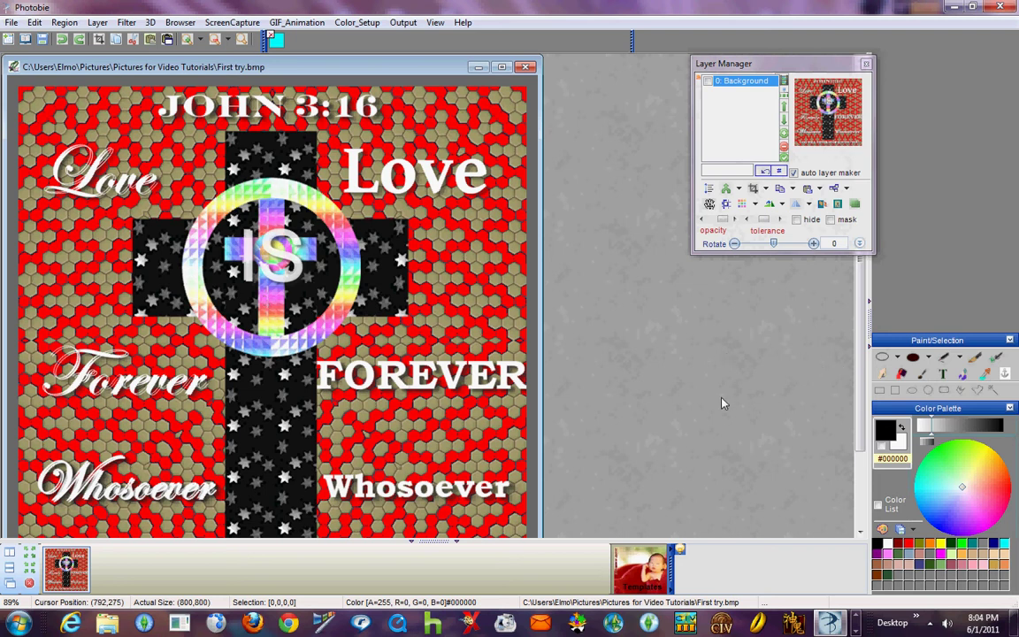
# Step: Zoom out to fit the whole image, try the selection tools, and leave rectangle selection active
pyautogui.click(212, 41)
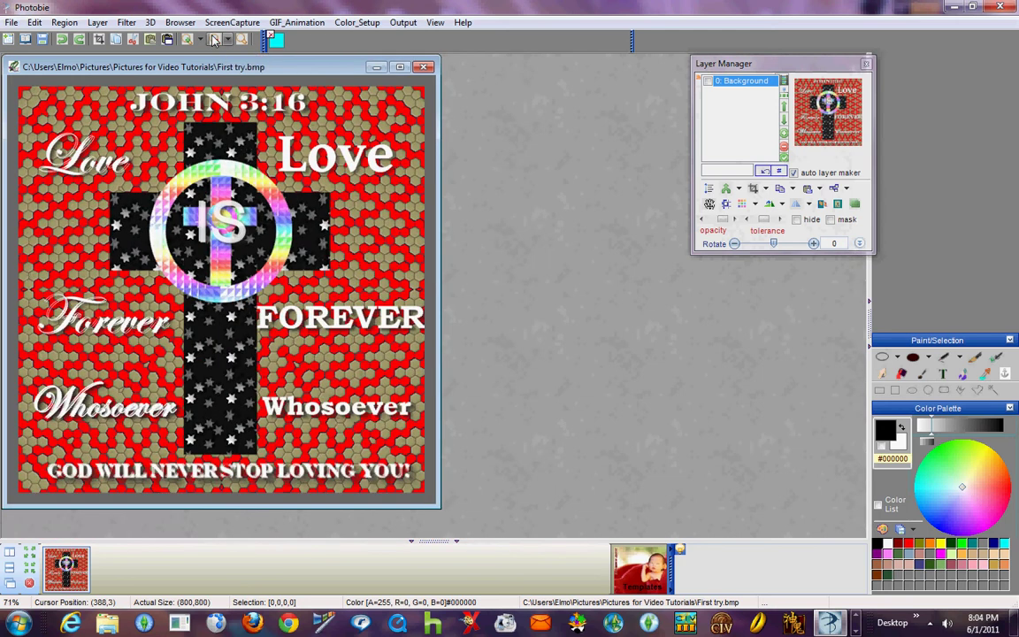
pyautogui.click(881, 395)
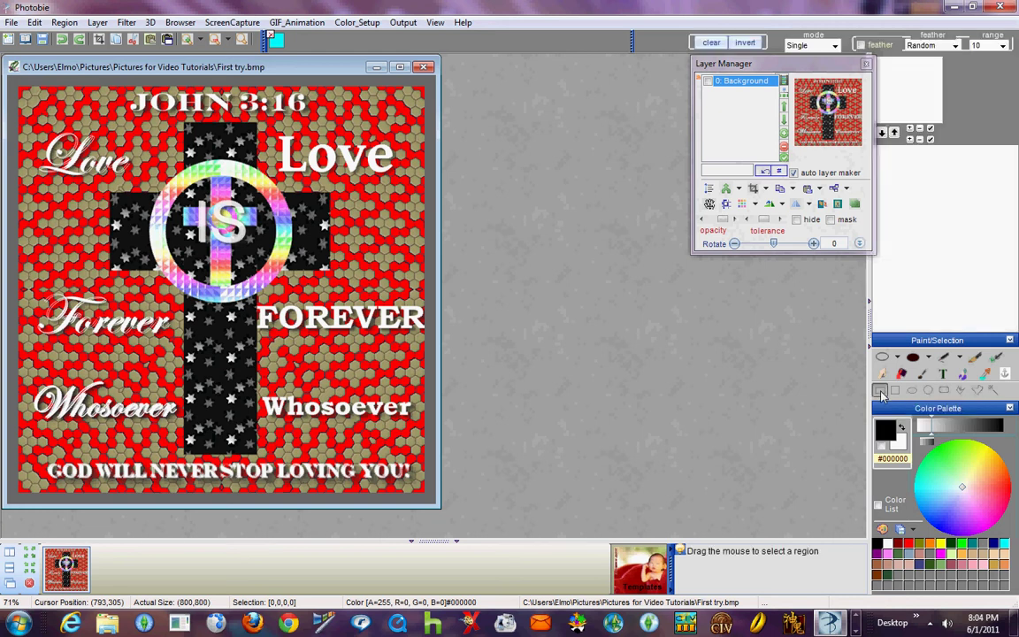
pyautogui.click(932, 392)
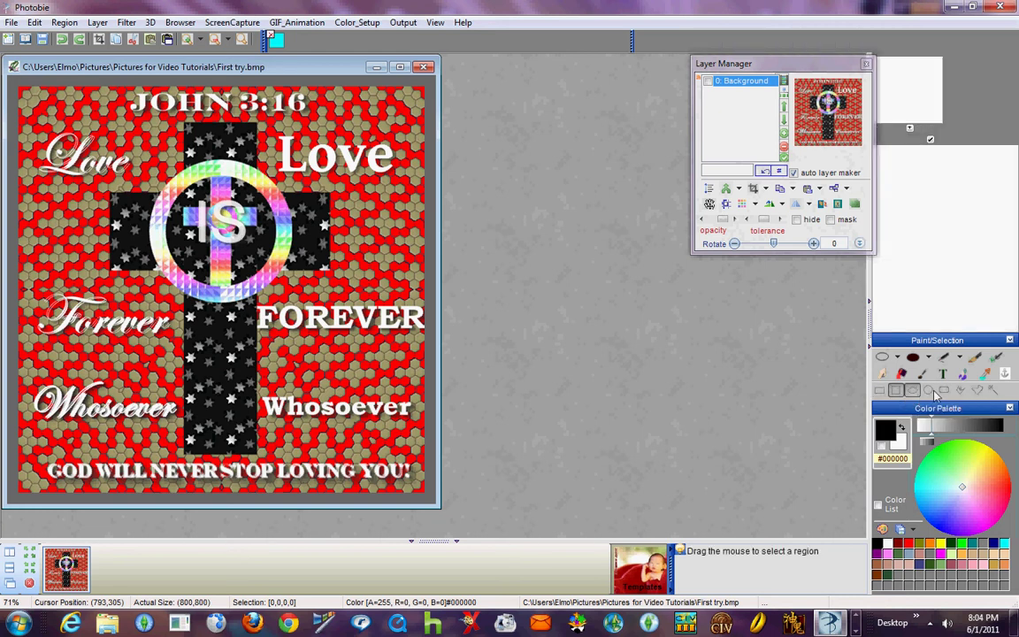
pyautogui.click(992, 390)
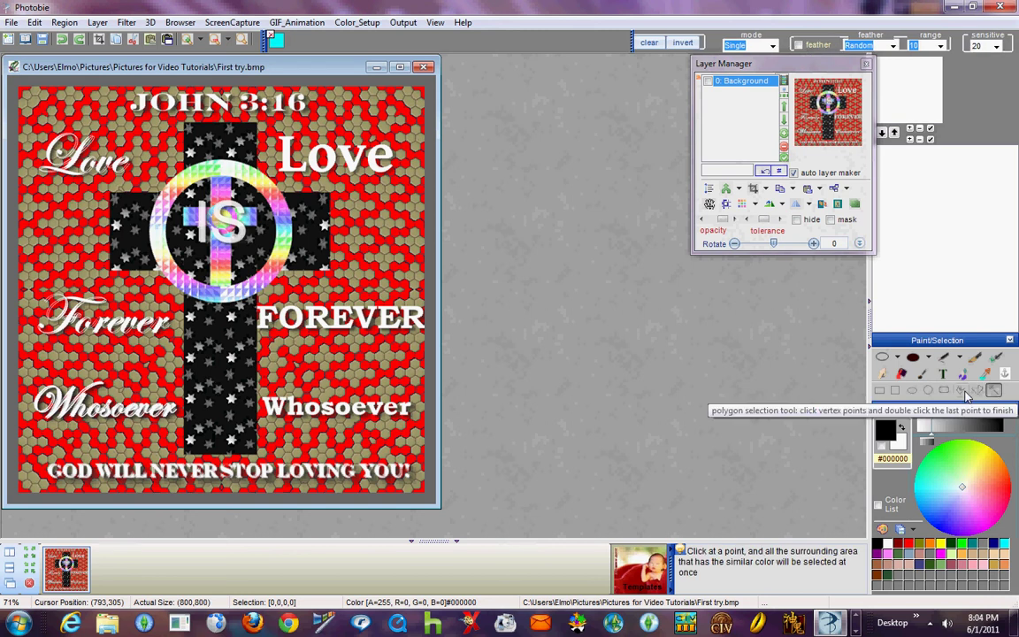
pyautogui.click(965, 394)
pyautogui.click(882, 393)
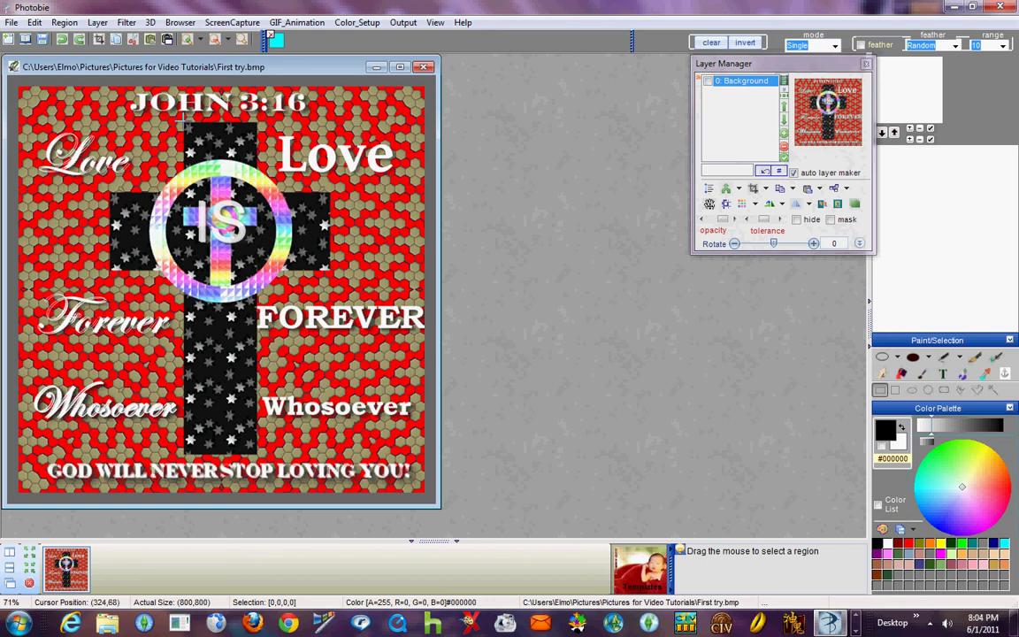
# Step: Select the cross stem, add its arms in Union mode, then reset the mode to Single
pyautogui.moveTo(183, 121)
pyautogui.mouseDown()
pyautogui.moveTo(213, 376)
pyautogui.moveTo(206, 394)
pyautogui.moveTo(256, 451)
pyautogui.mouseUp()
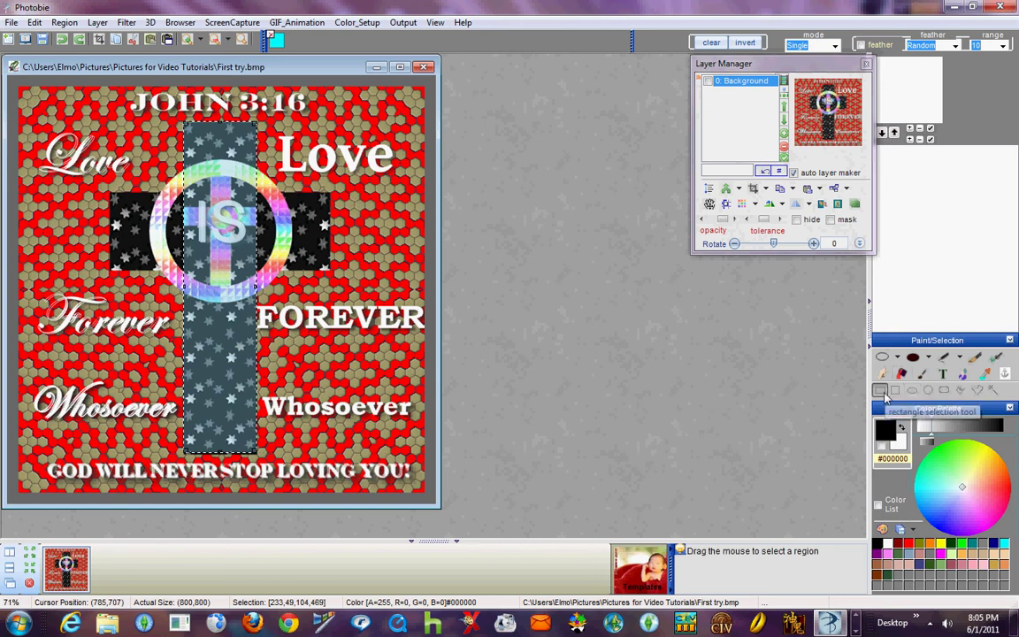
pyautogui.click(833, 47)
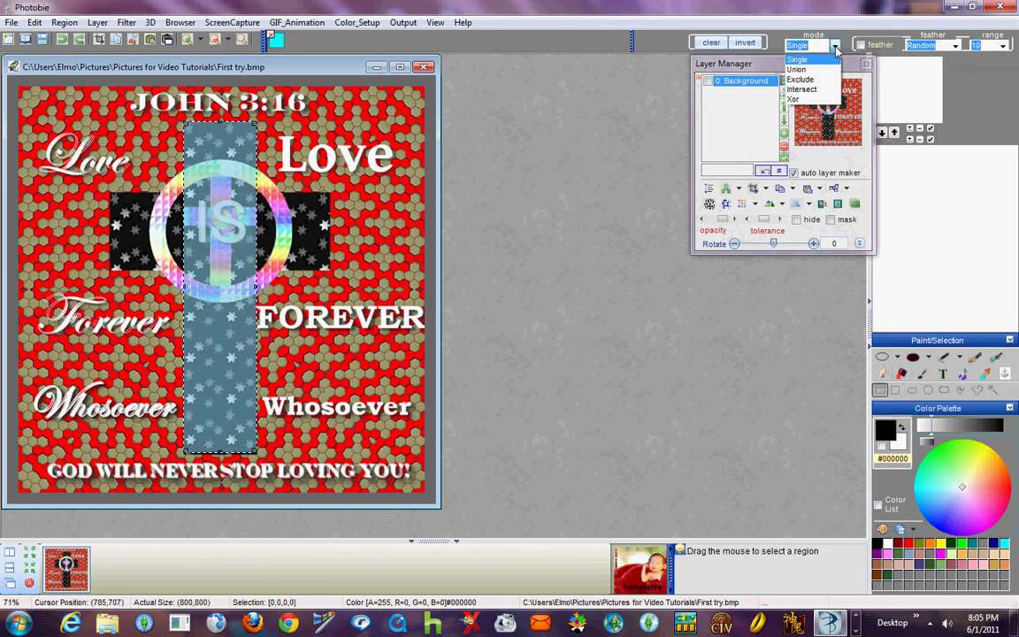
pyautogui.click(736, 74)
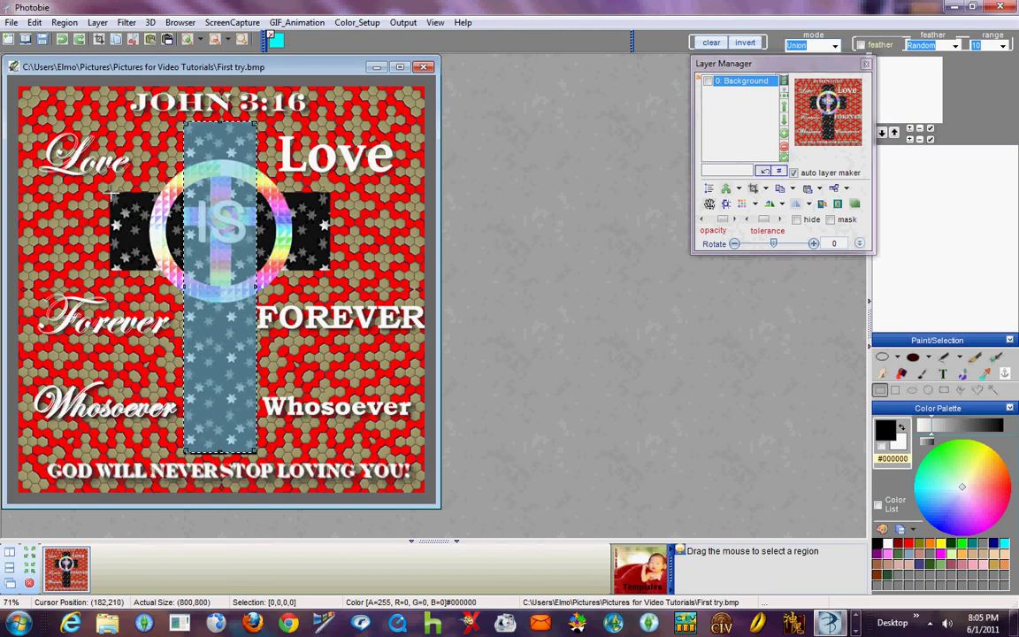
pyautogui.moveTo(110, 194); pyautogui.dragTo(330, 268)
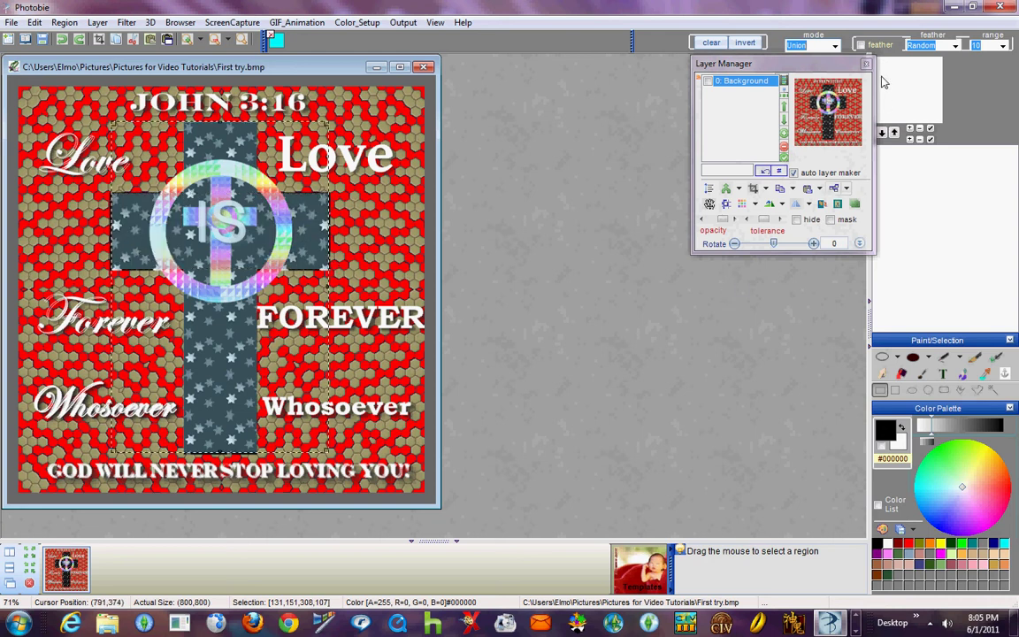
pyautogui.click(820, 46)
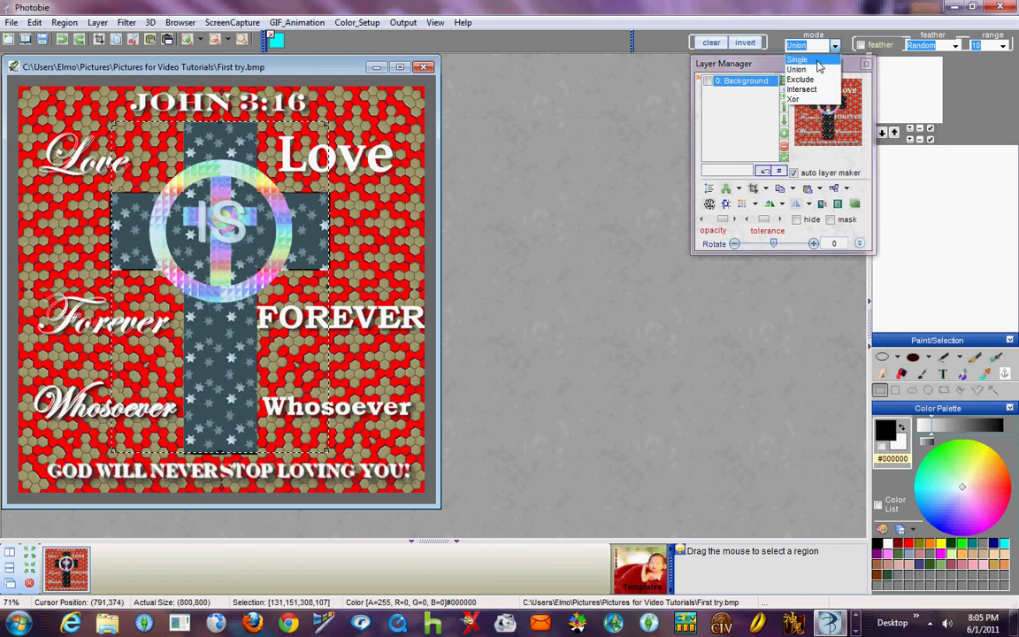
pyautogui.click(799, 59)
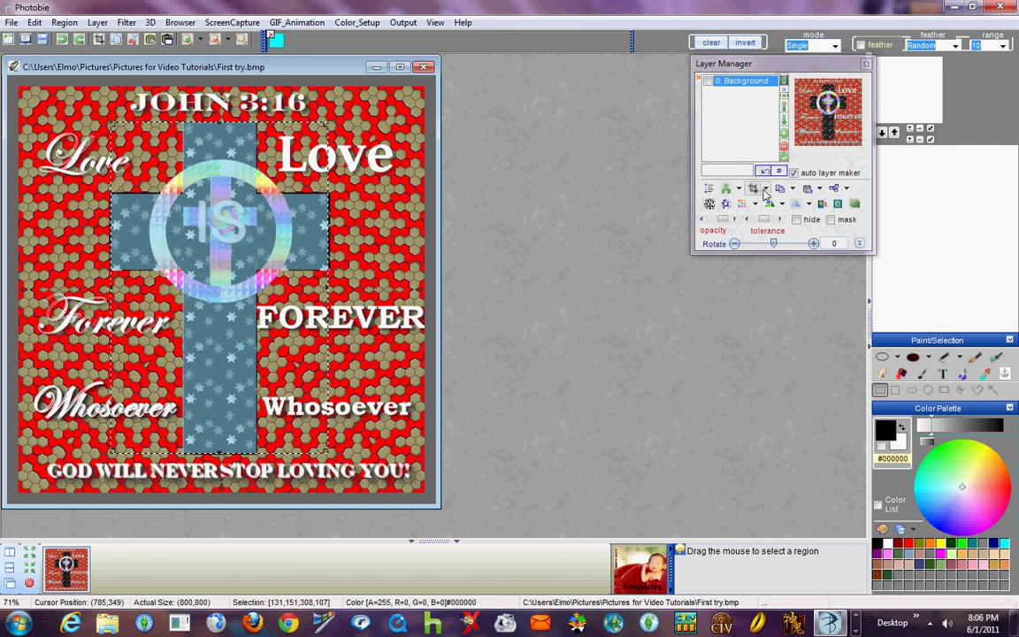
# Step: Crop the current layer to the selected cross region
pyautogui.click(766, 190)
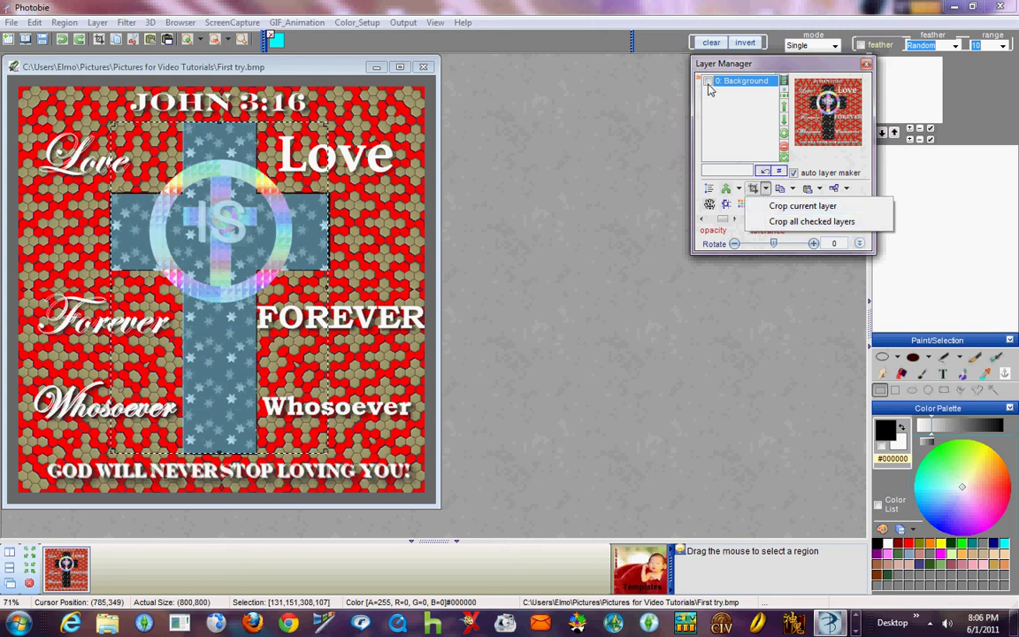
pyautogui.click(793, 207)
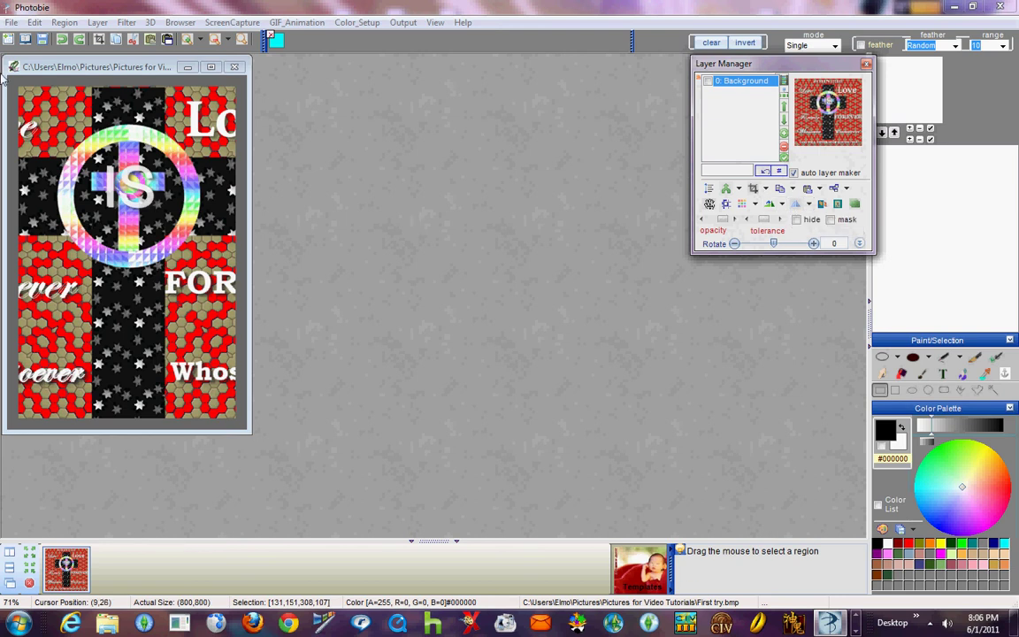
pyautogui.click(34, 22)
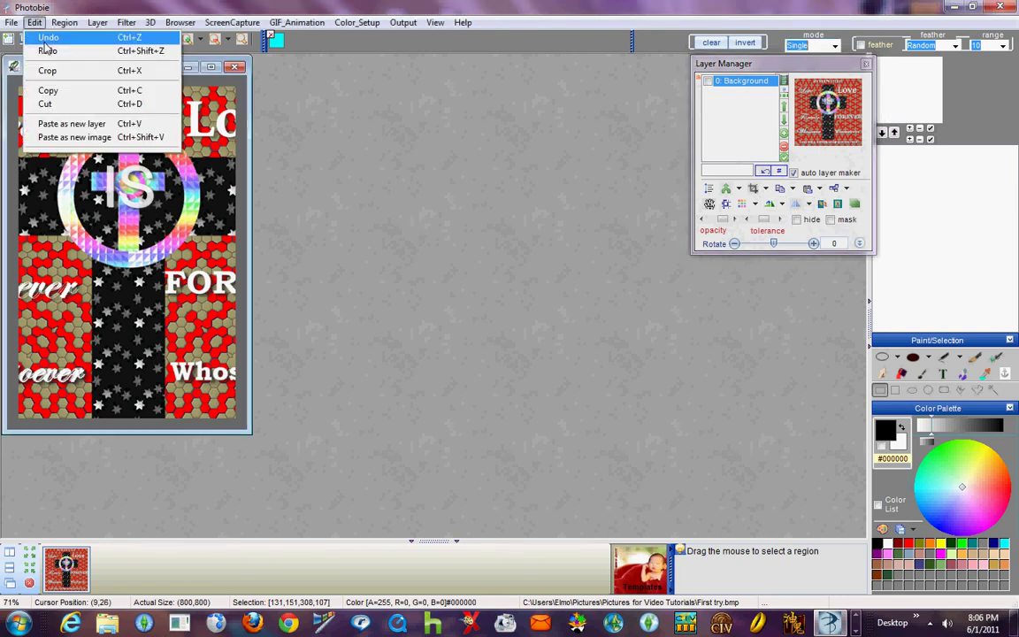
# Step: Undo the layer crop, generate a trial 428×653 cross image, then close that copy
pyautogui.click(44, 37)
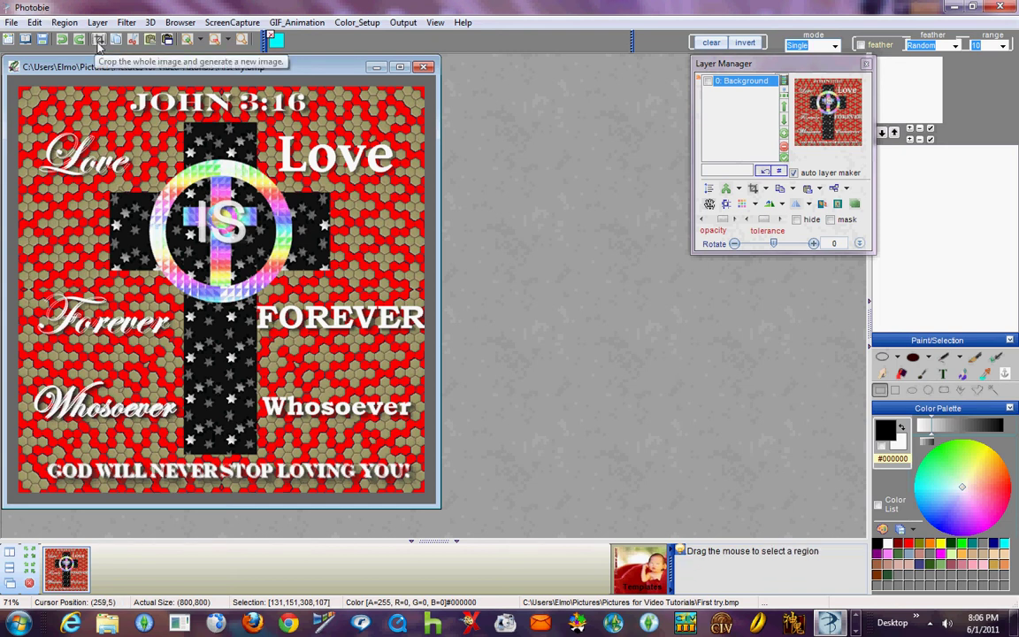
pyautogui.click(98, 41)
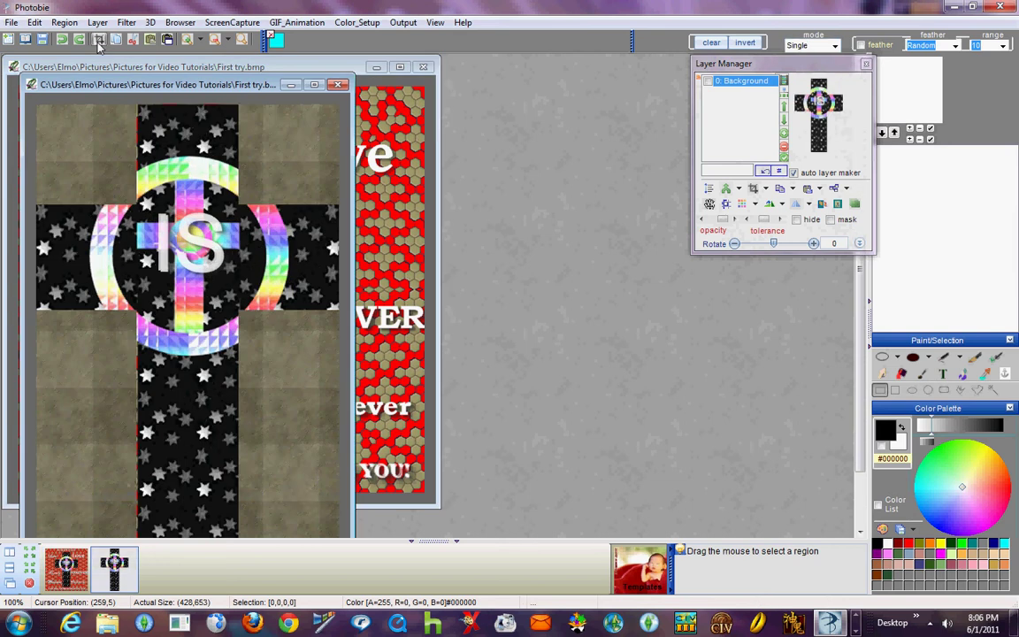
pyautogui.moveTo(157, 81); pyautogui.dragTo(241, 55)
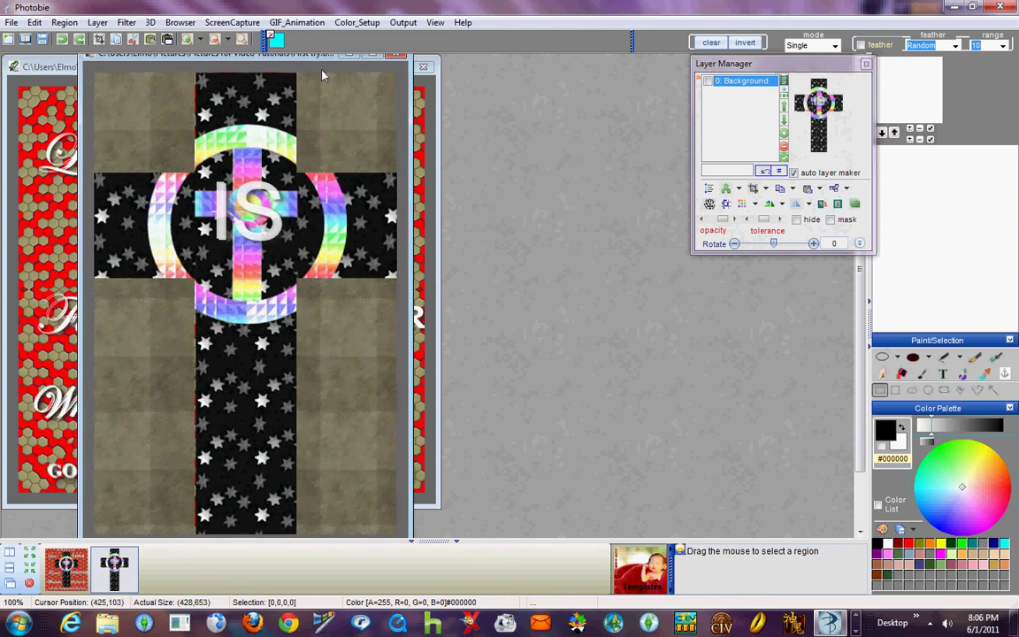
pyautogui.moveTo(306, 59); pyautogui.dragTo(318, 79)
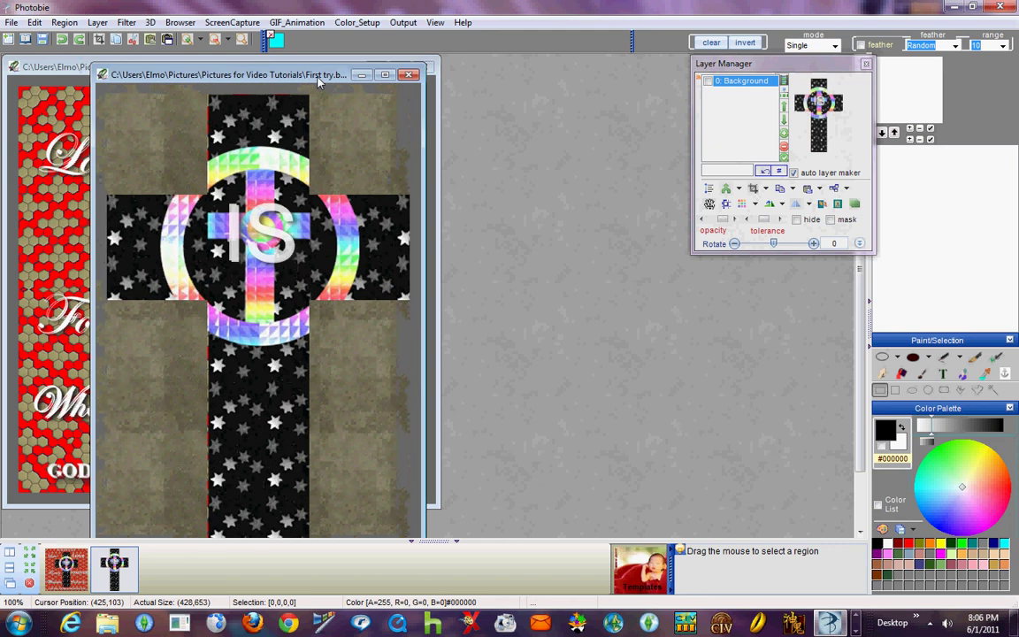
pyautogui.click(409, 76)
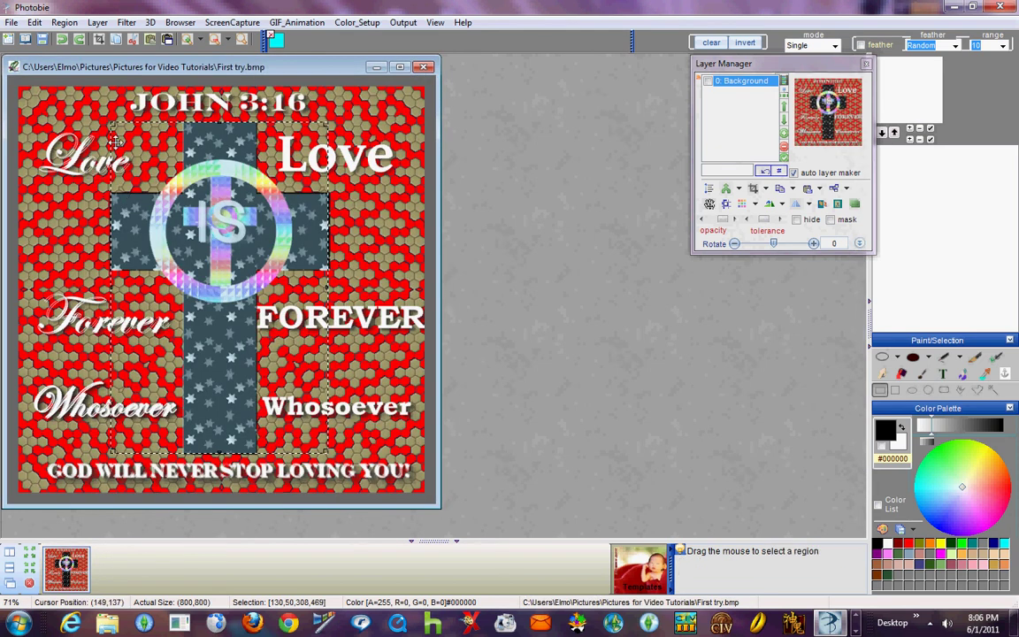
# Step: Check the Background layer, crop all checked layers to the selection, then undo that crop
pyautogui.click(95, 24)
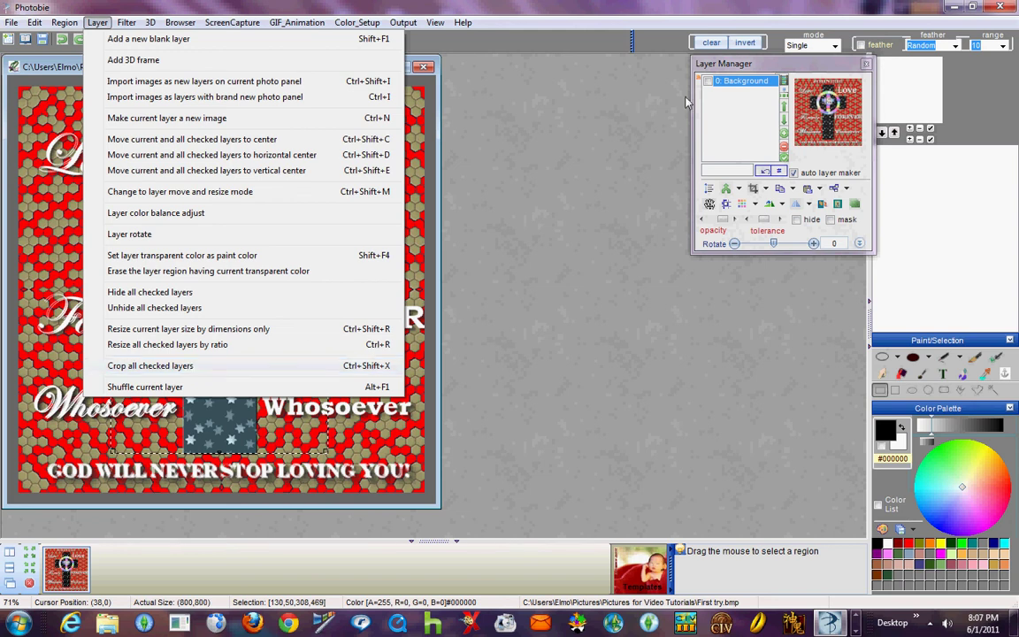
pyautogui.click(708, 82)
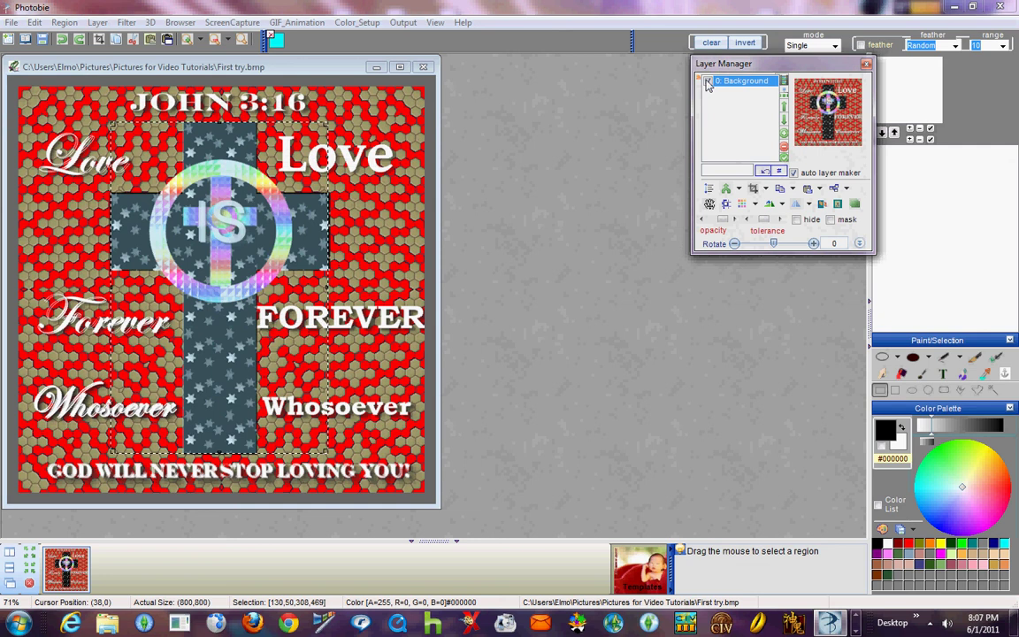
pyautogui.click(97, 23)
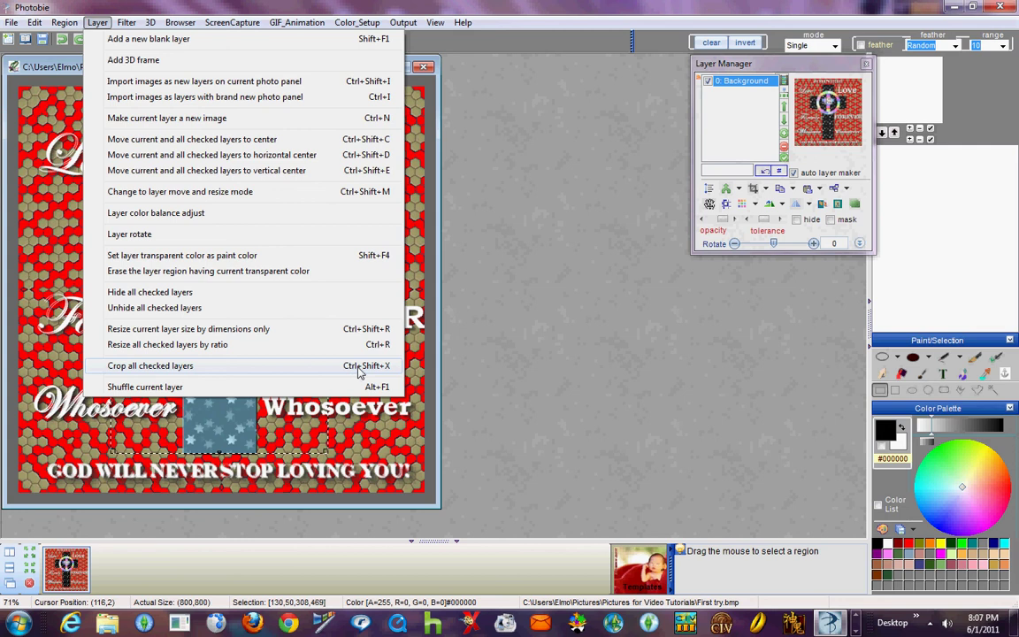
pyautogui.click(166, 366)
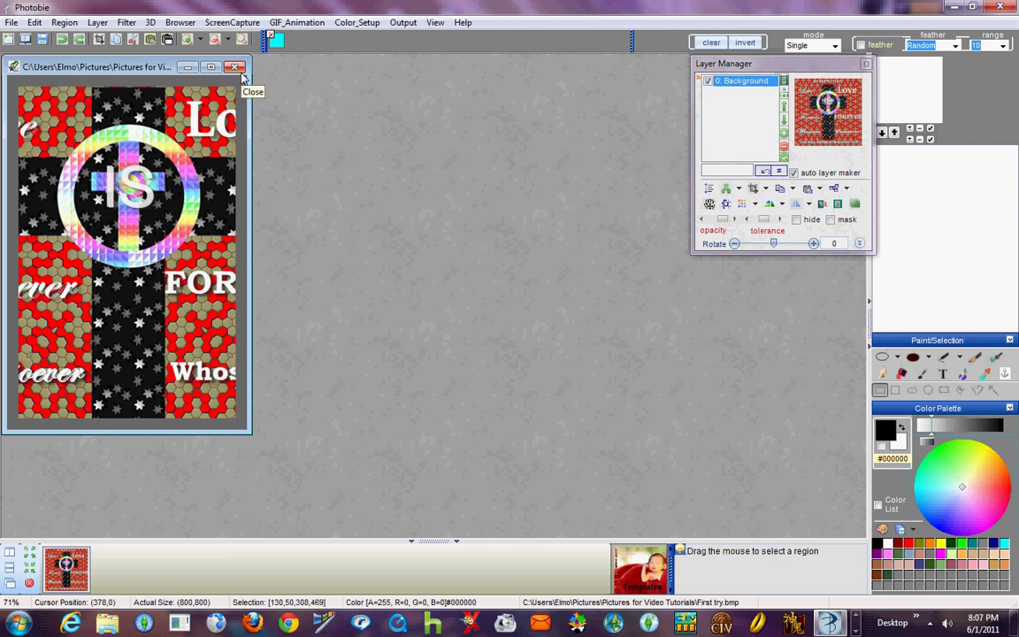
pyautogui.click(36, 22)
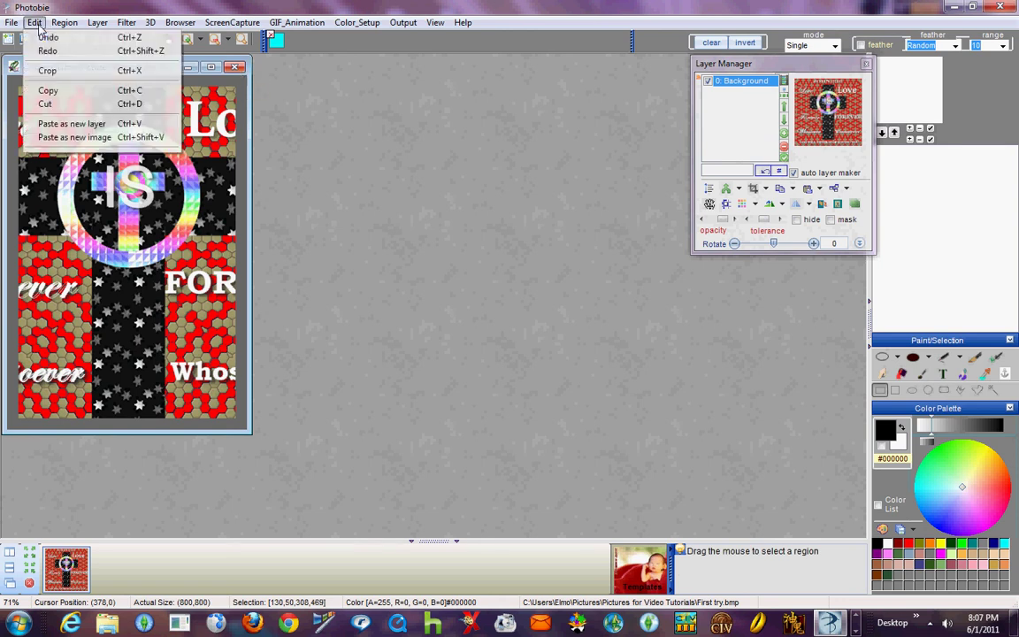
pyautogui.click(48, 38)
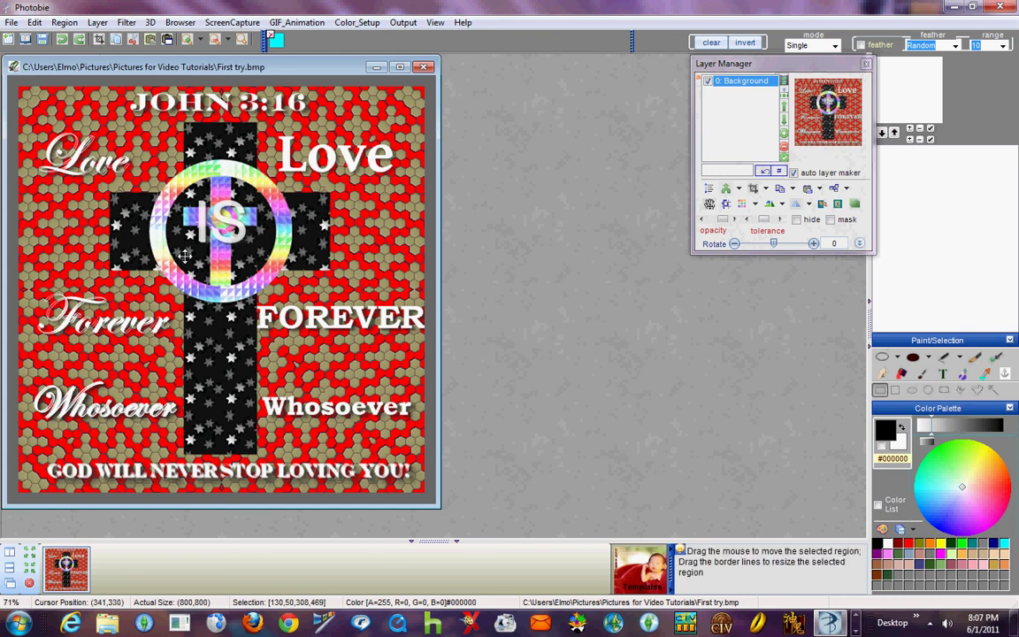
# Step: Crop the cross selection into a new 428×653 image positioned beside the original
pyautogui.click(99, 39)
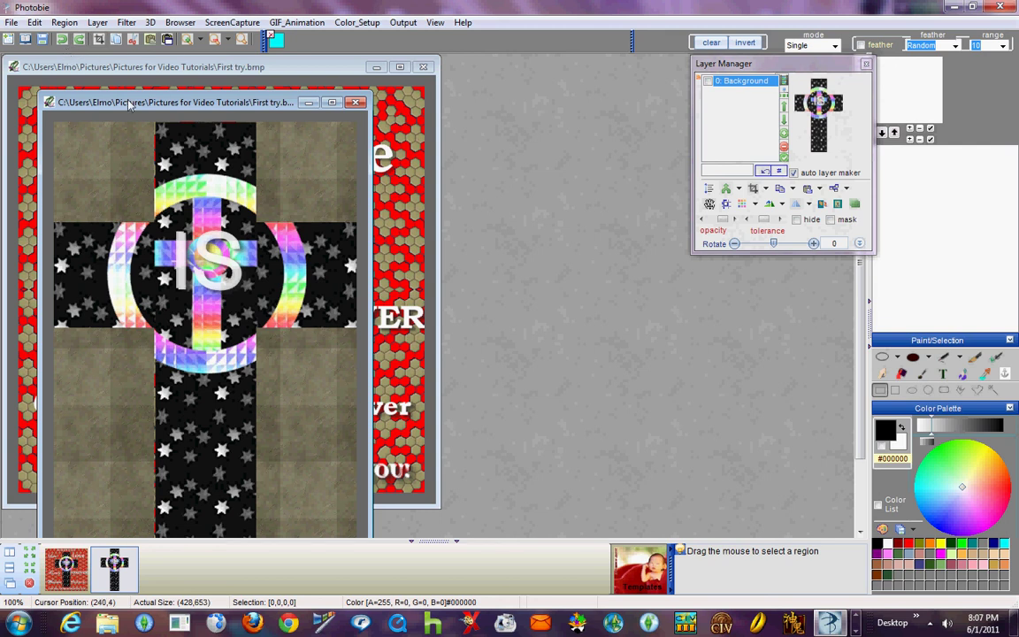
pyautogui.moveTo(122, 102); pyautogui.dragTo(193, 61)
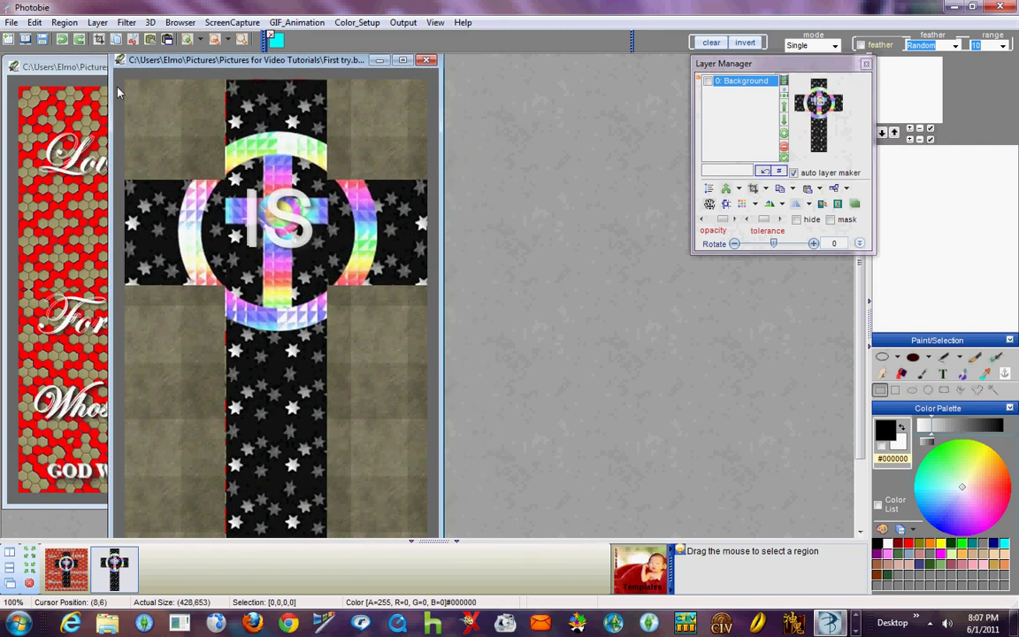
pyautogui.click(11, 22)
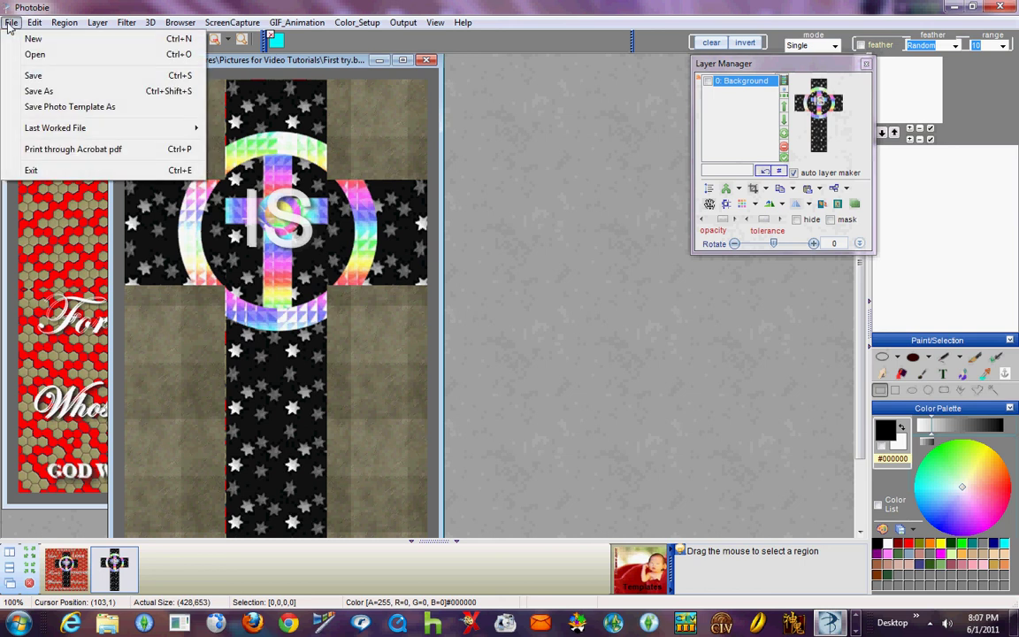
# Step: Save the cross image as 'Cropped image', then dismiss the reopened save dialog
pyautogui.click(40, 92)
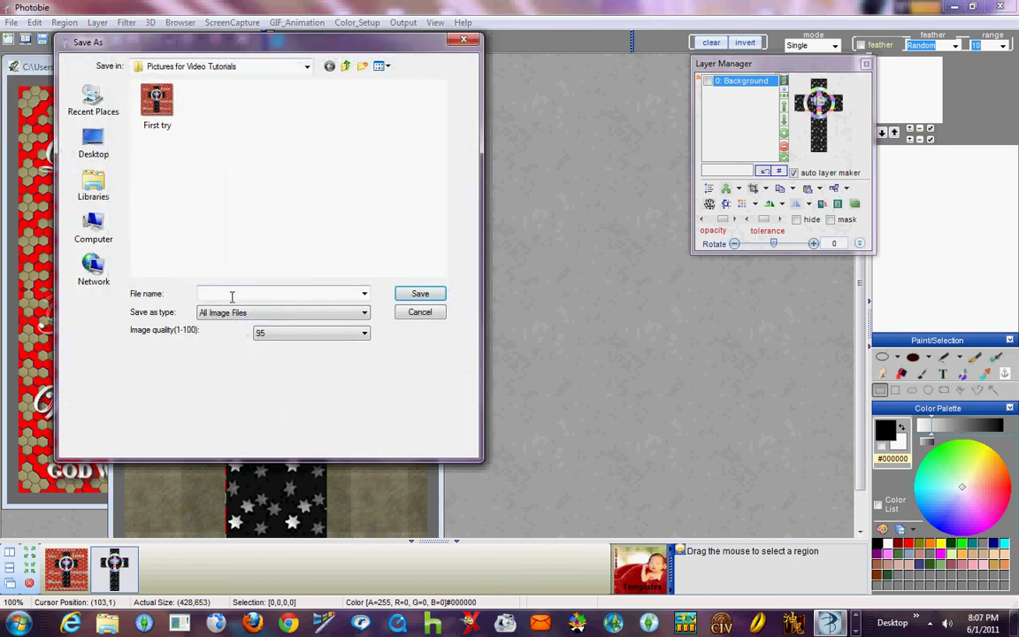
pyautogui.click(278, 295)
pyautogui.write('C')
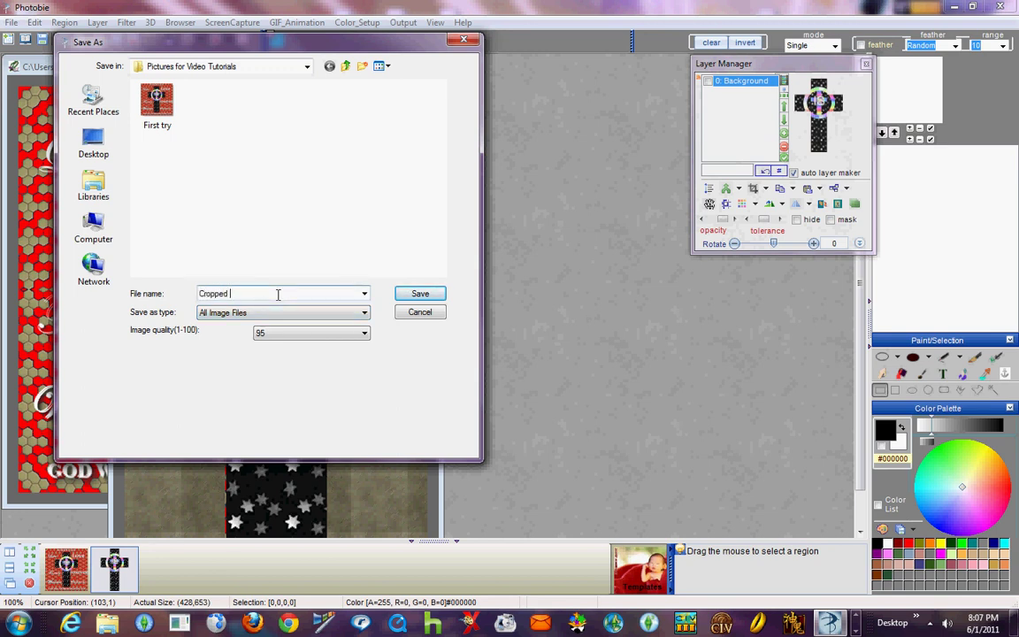
pyautogui.write('ropped image')
pyautogui.click(437, 294)
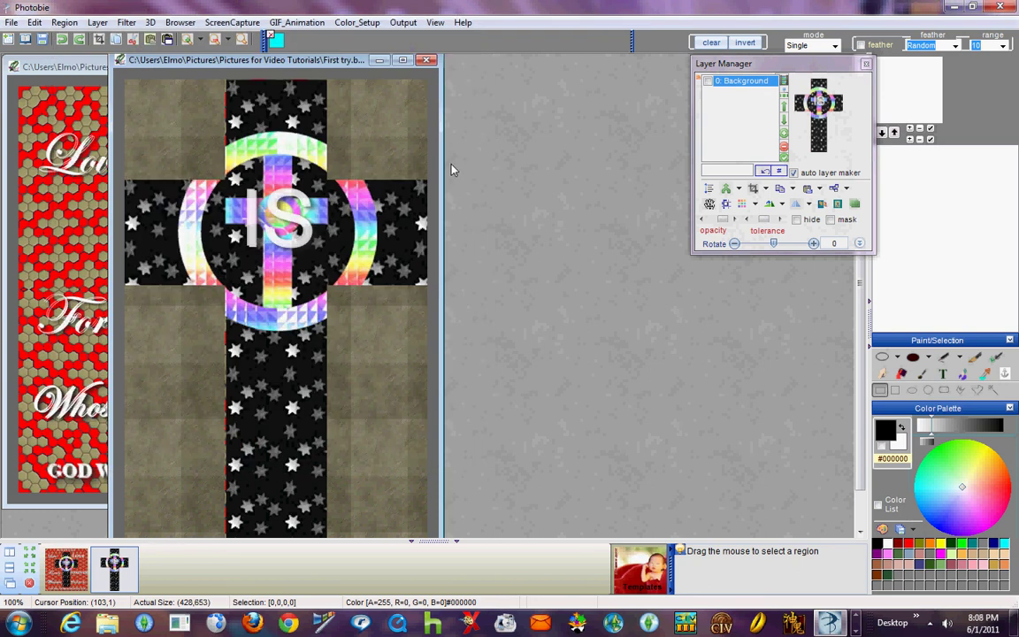
pyautogui.click(42, 45)
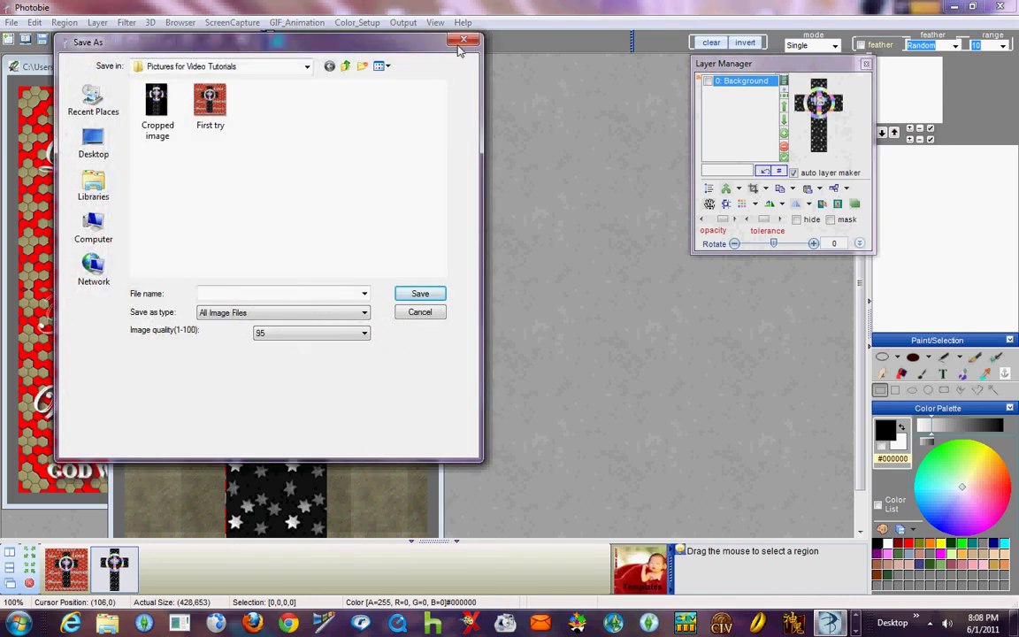
pyautogui.press('Escape')
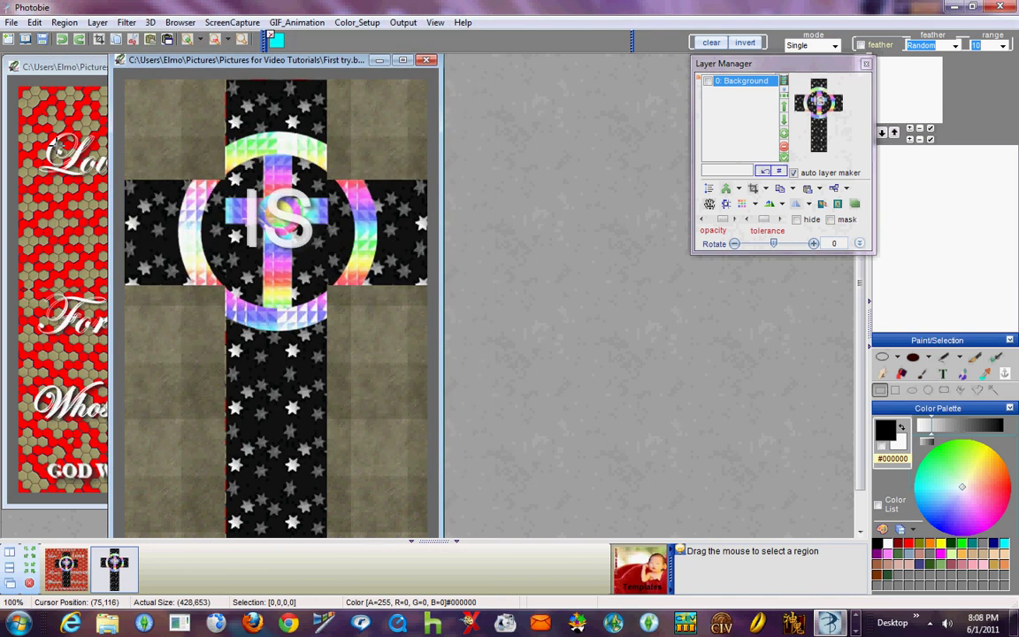